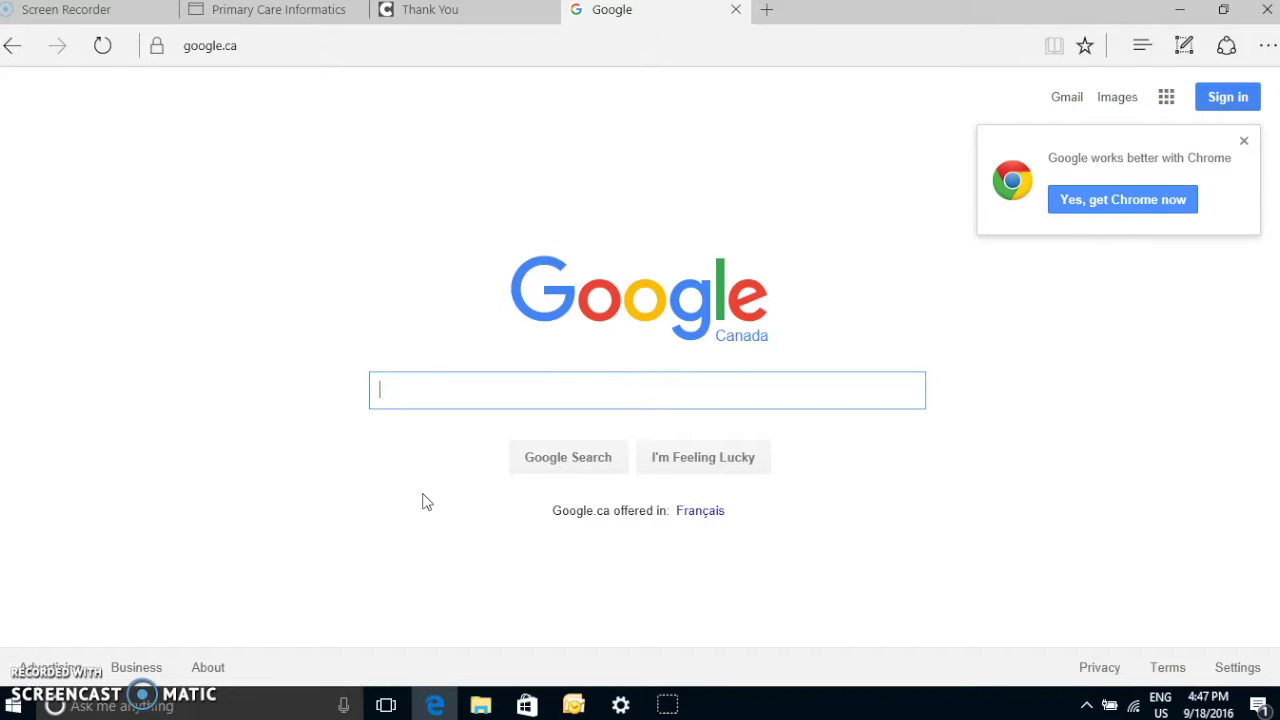
Search Google for 'citrix receiver' and go to the Download Citrix Receiver page
text(c)
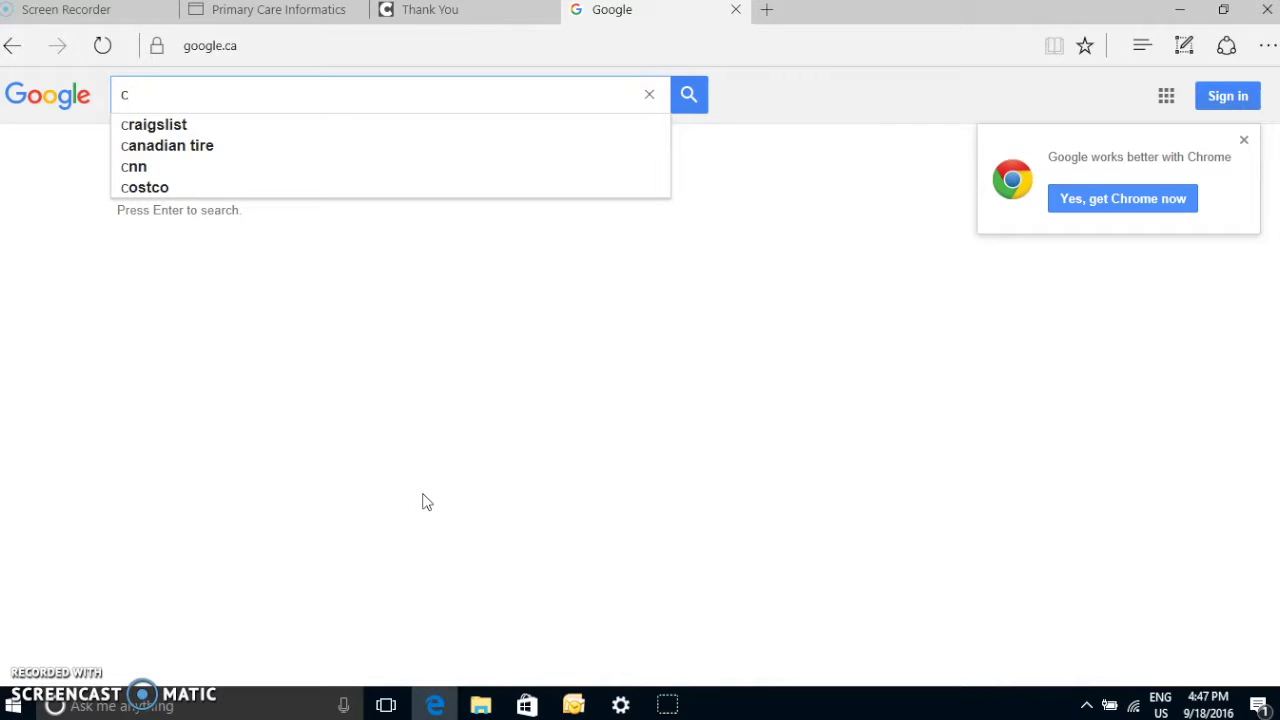
text(itr)
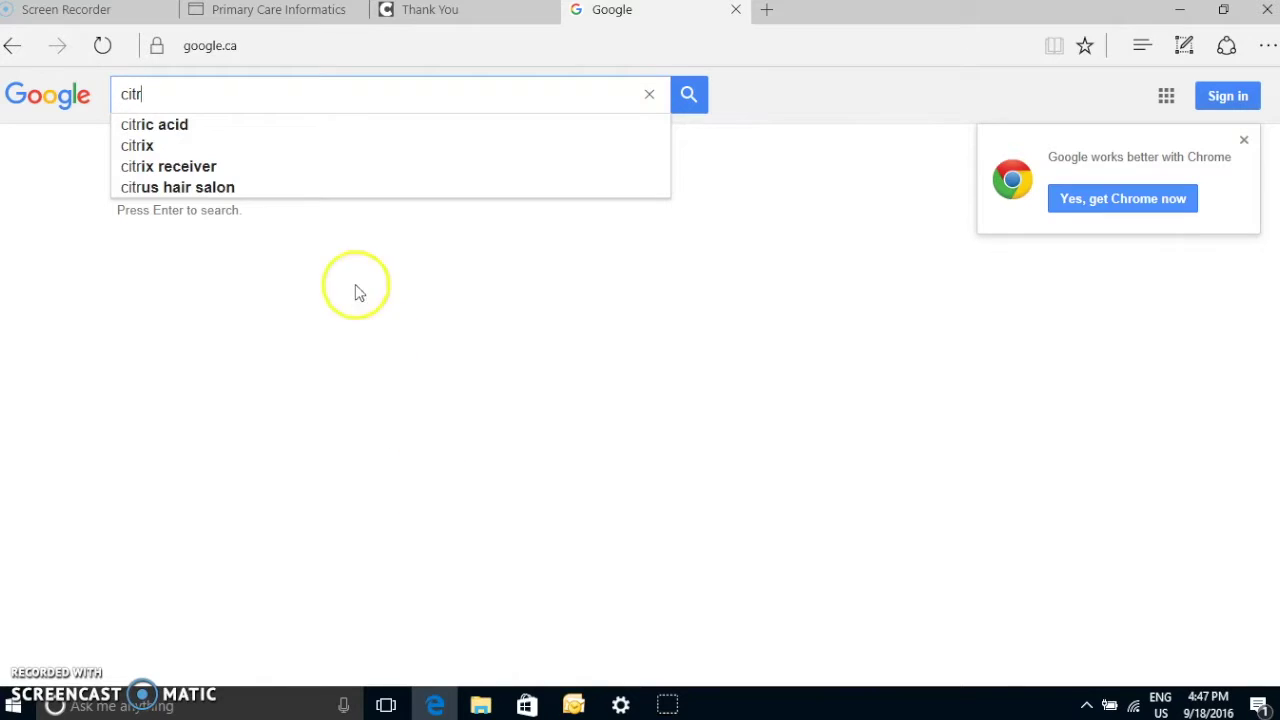
click(214, 166)
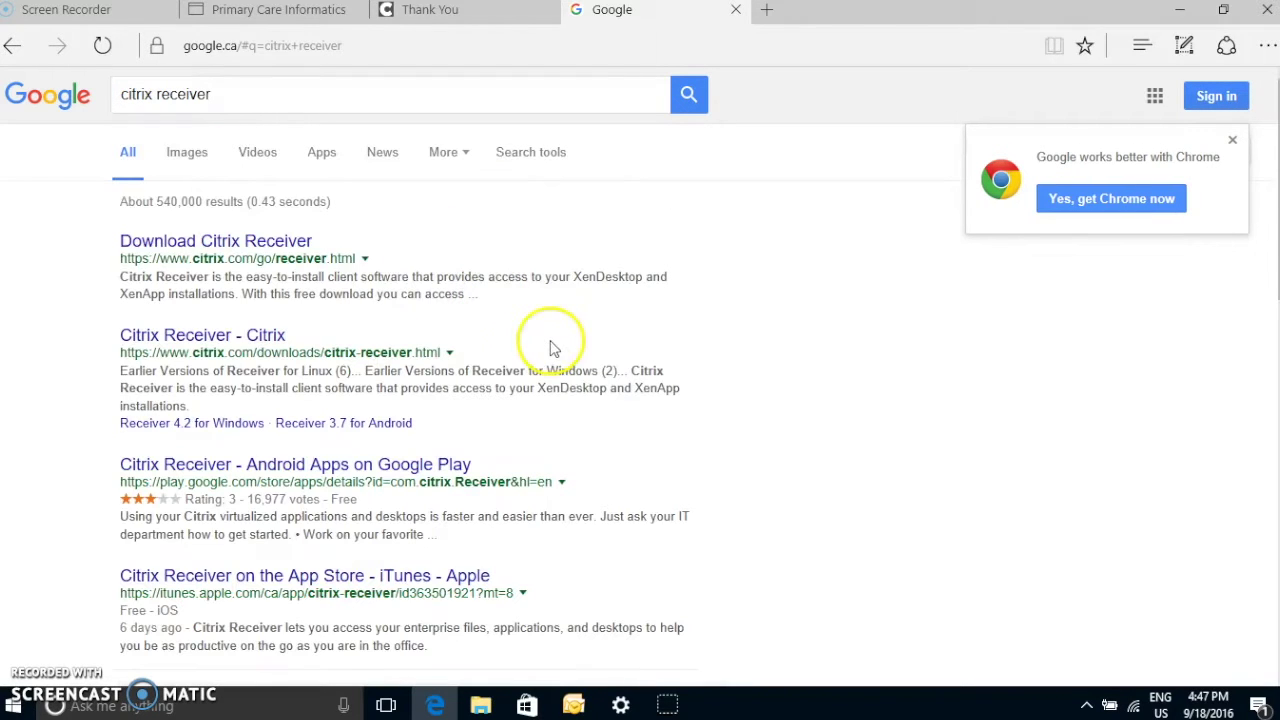
click(258, 243)
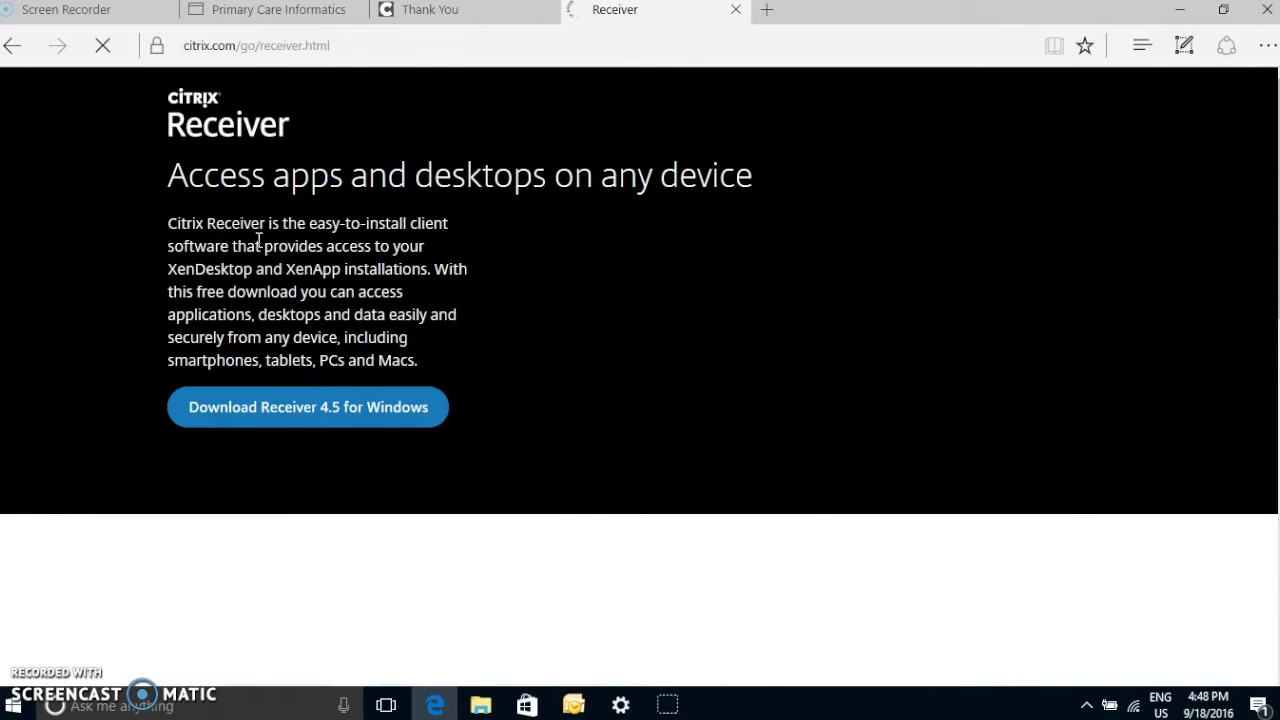
click(380, 291)
Download and save the Receiver 4.5 for Windows installer, then run CitrixReceiver (1).exe
click(372, 409)
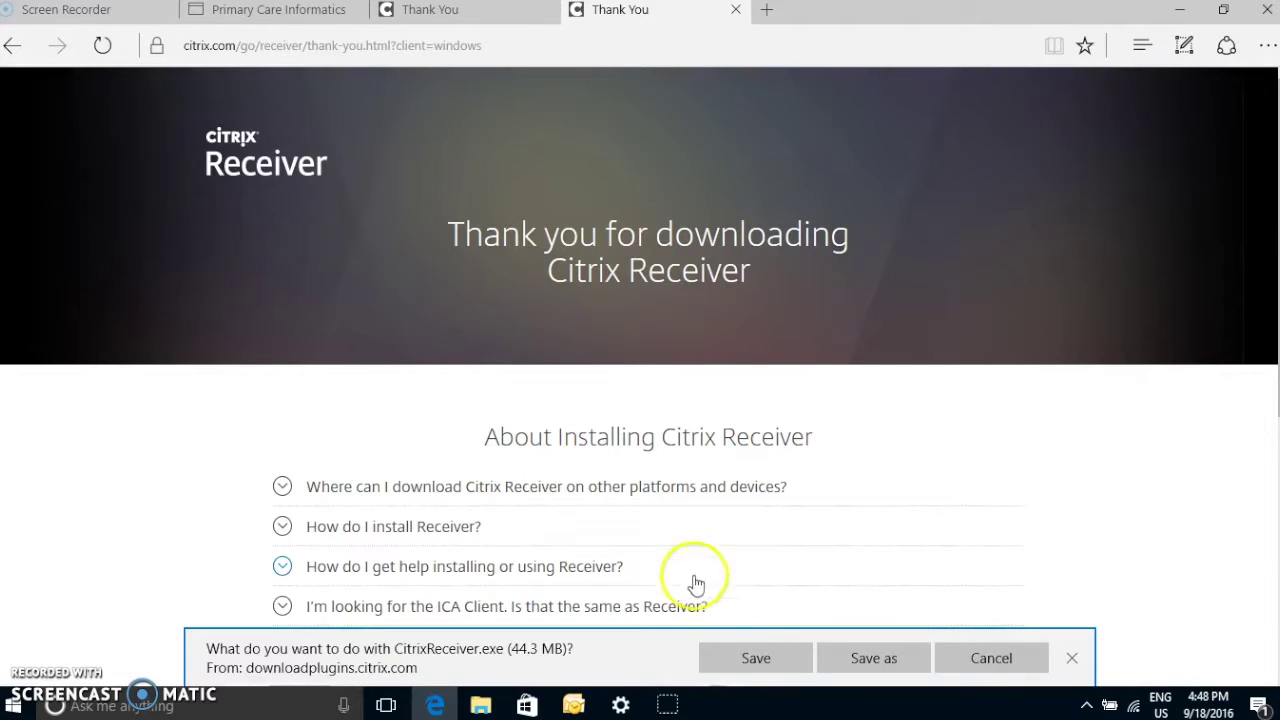
click(760, 660)
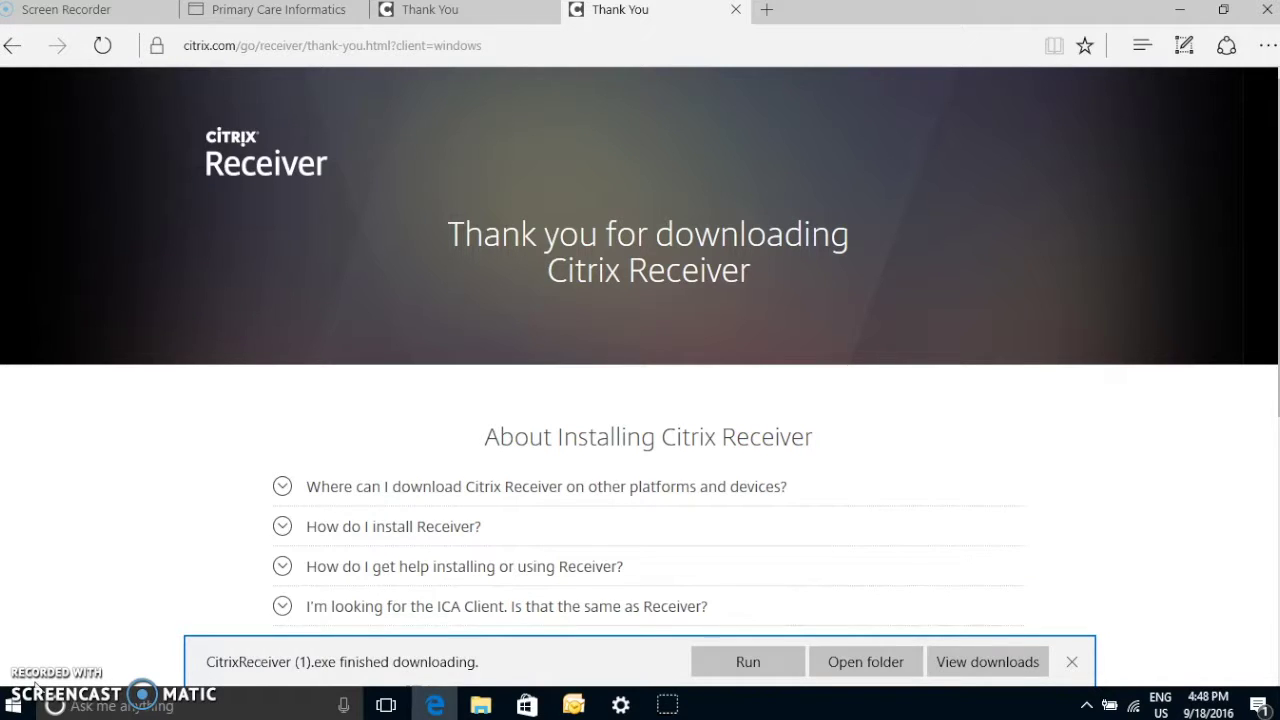
click(744, 670)
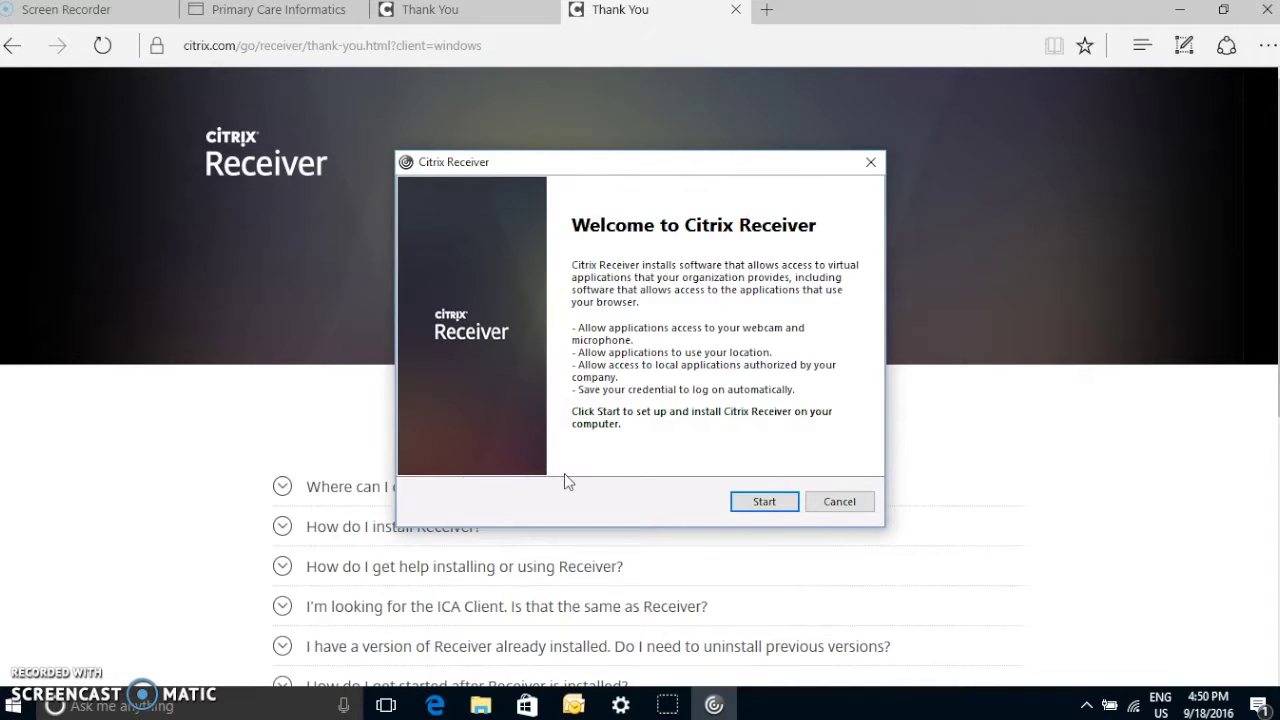
Start setup, accept the licence agreement, install Citrix Receiver and click Finish
click(765, 505)
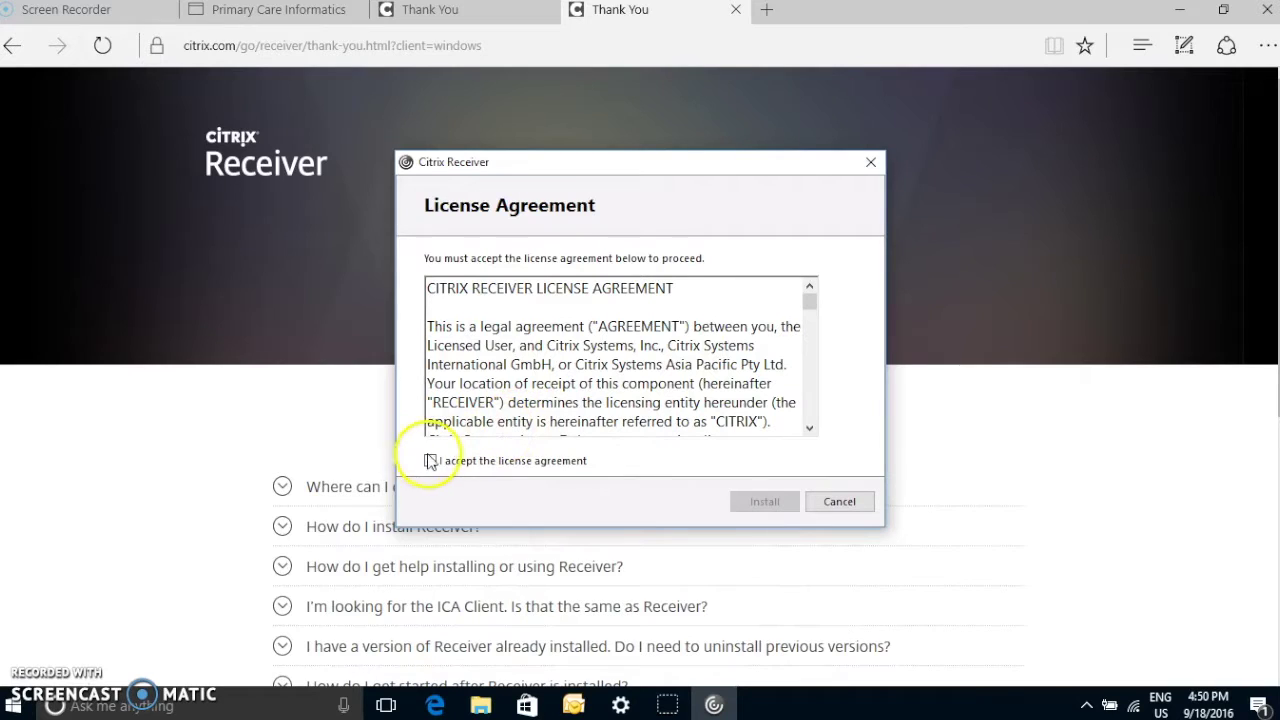
click(432, 460)
click(762, 501)
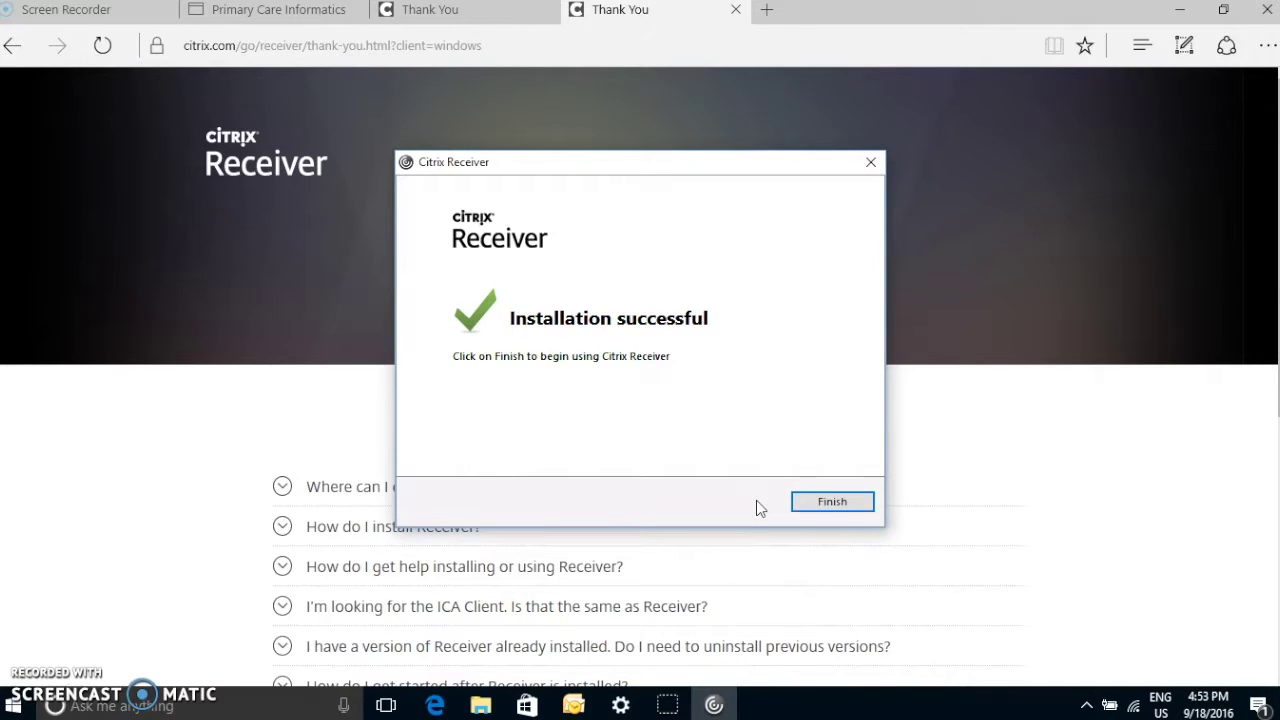
click(836, 505)
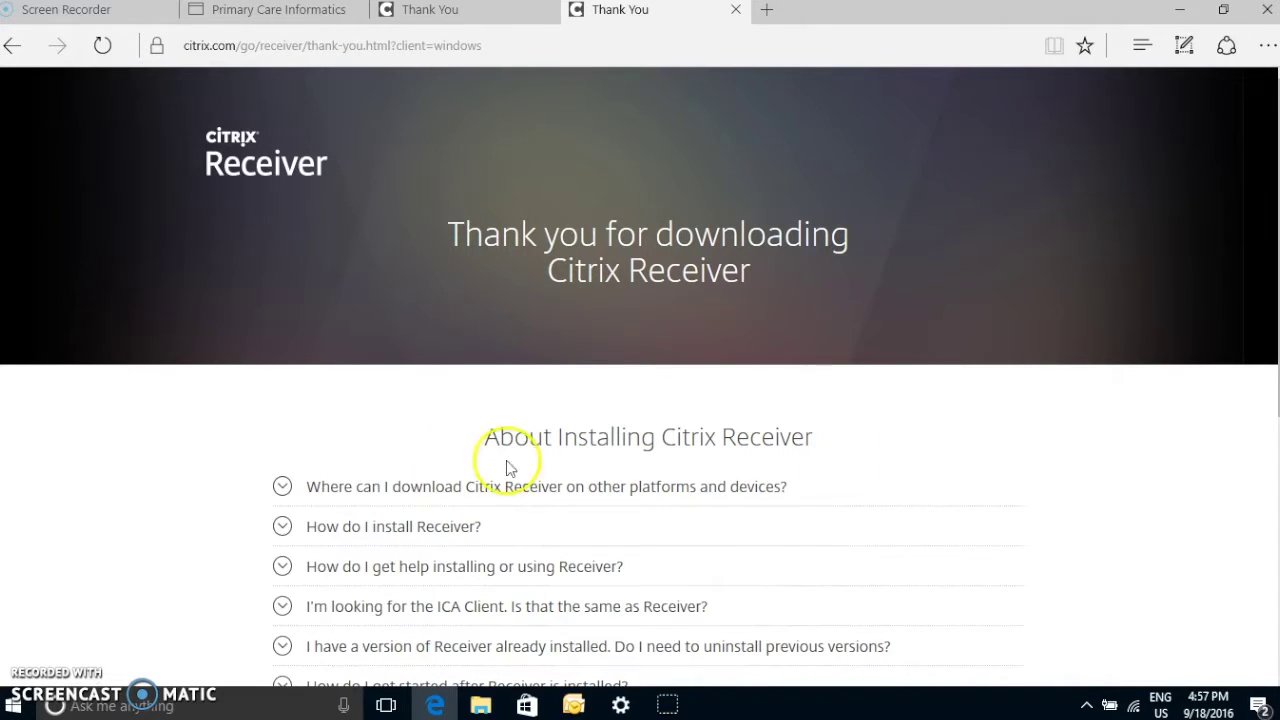
Launch Citrix Receiver from the C section of the Start menu app list
click(20, 706)
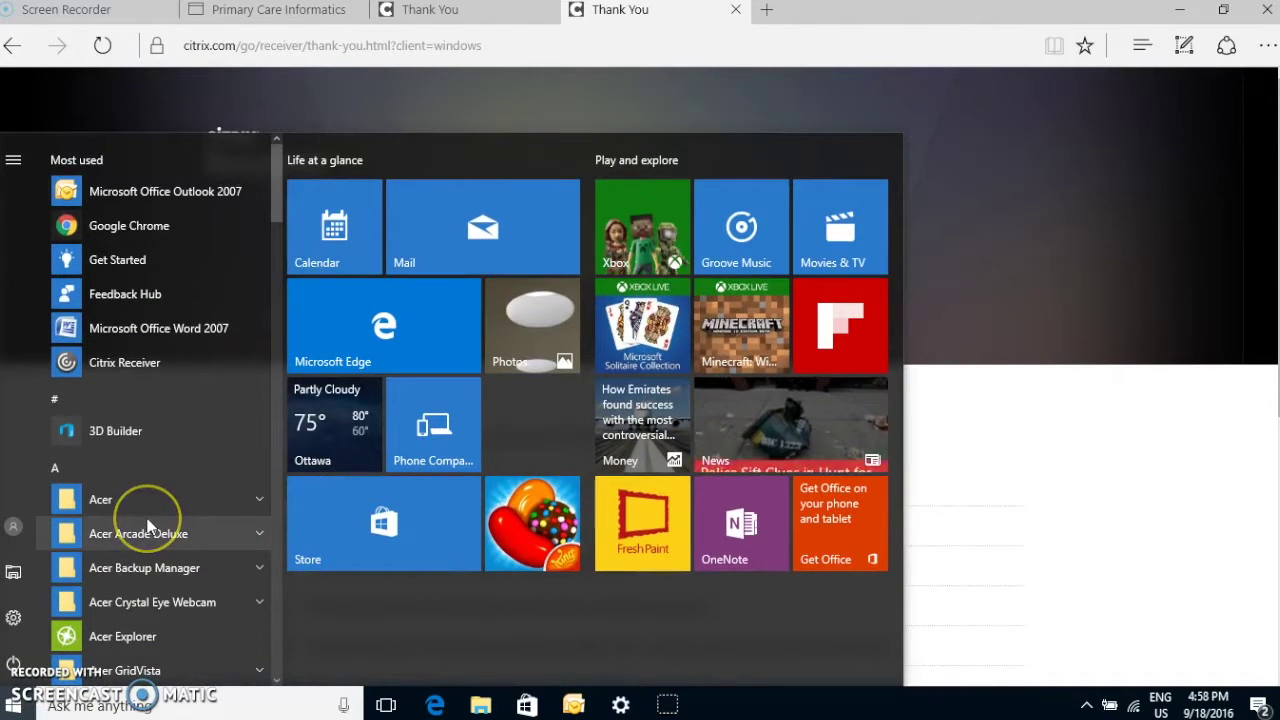
scroll(148, 522, down, 1)
scroll(148, 560, up, 1)
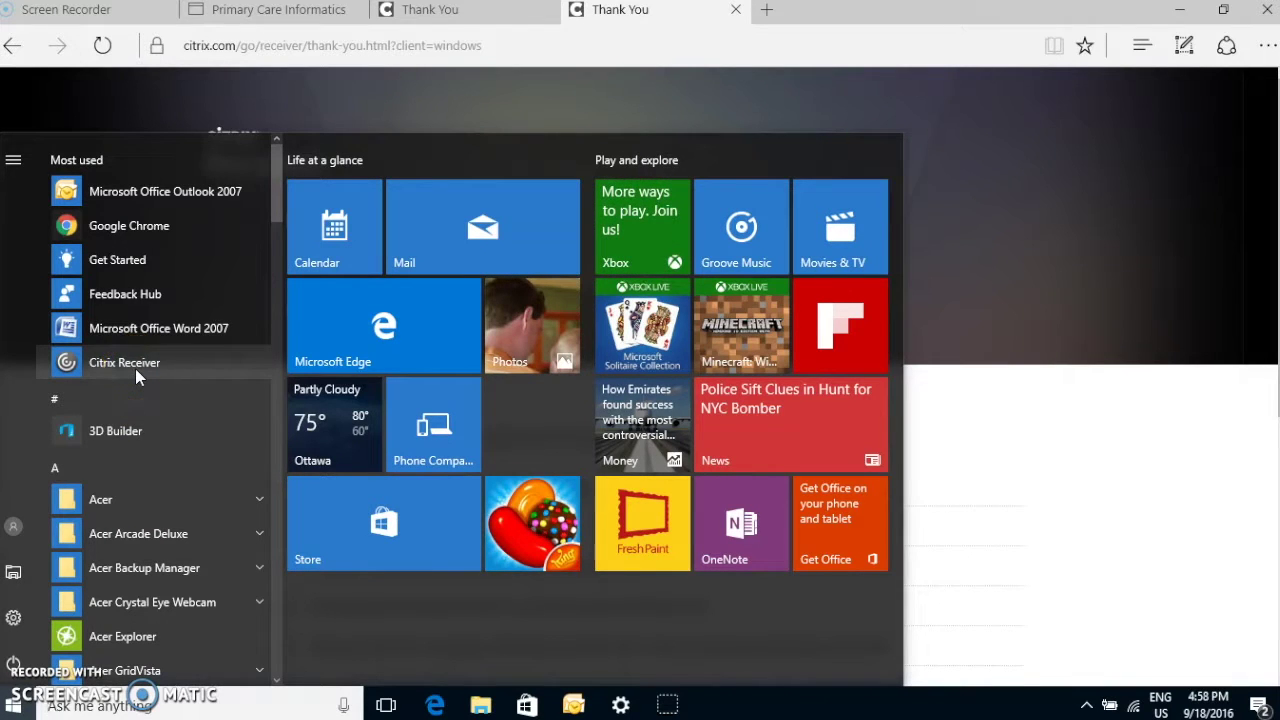
scroll(126, 451, down, 5)
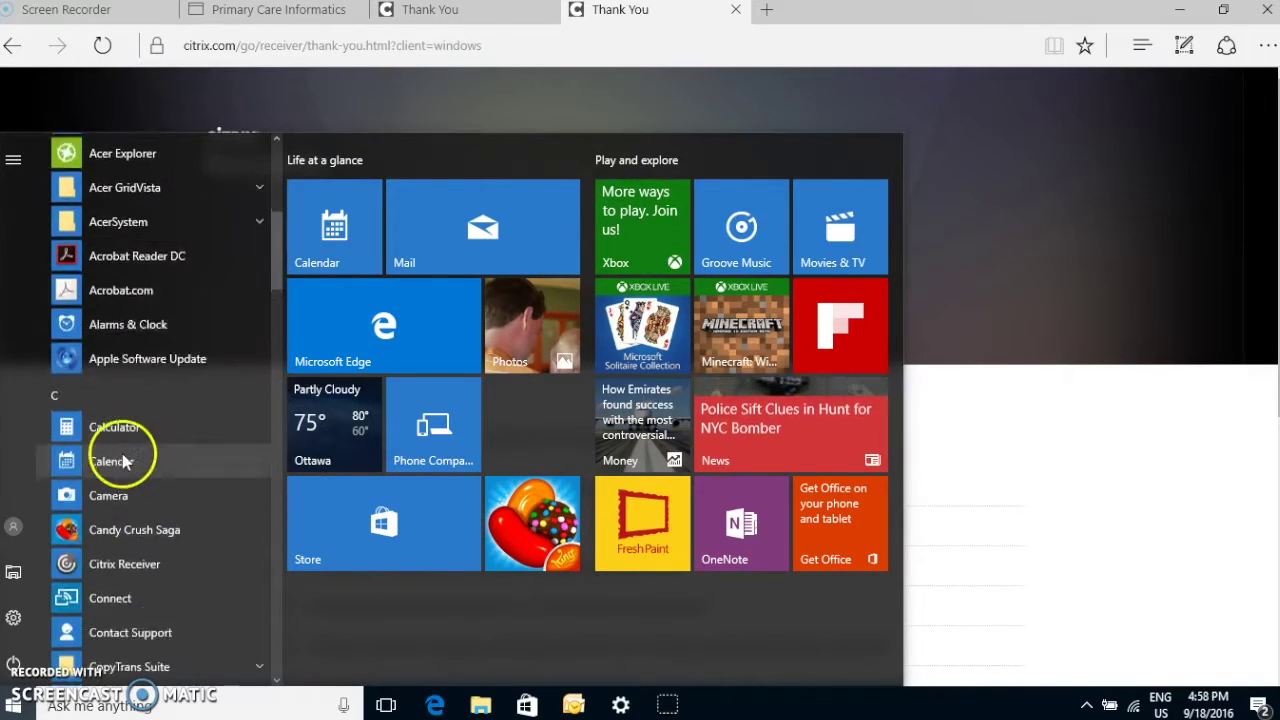
scroll(122, 452, down, 3)
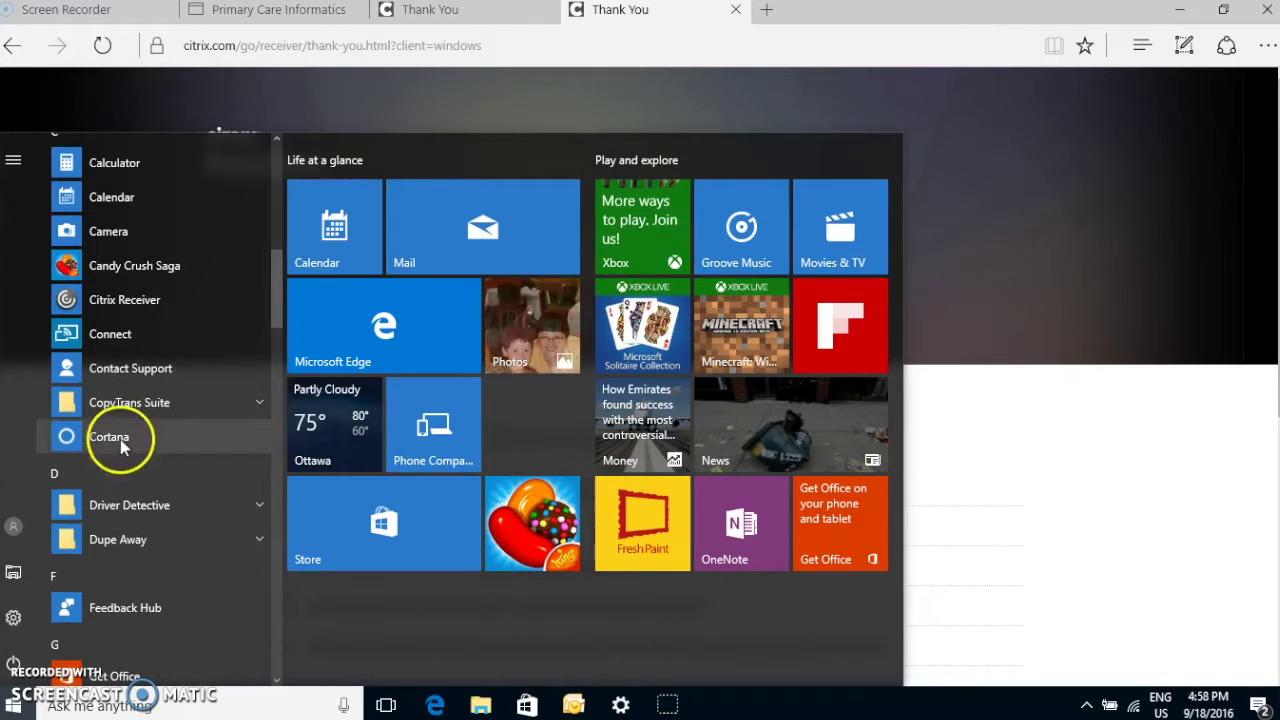
click(118, 297)
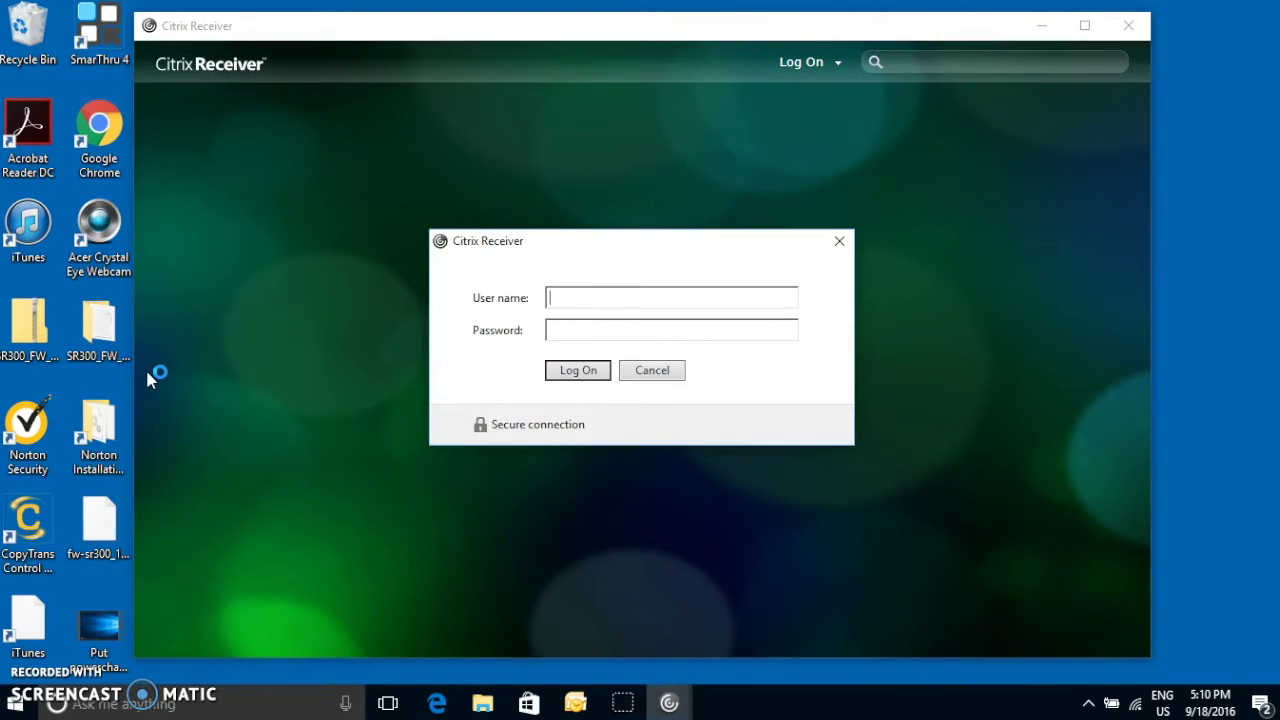
Enter the account user name and password in Citrix Receiver and log on
key(Tab)
text(•••••••••)
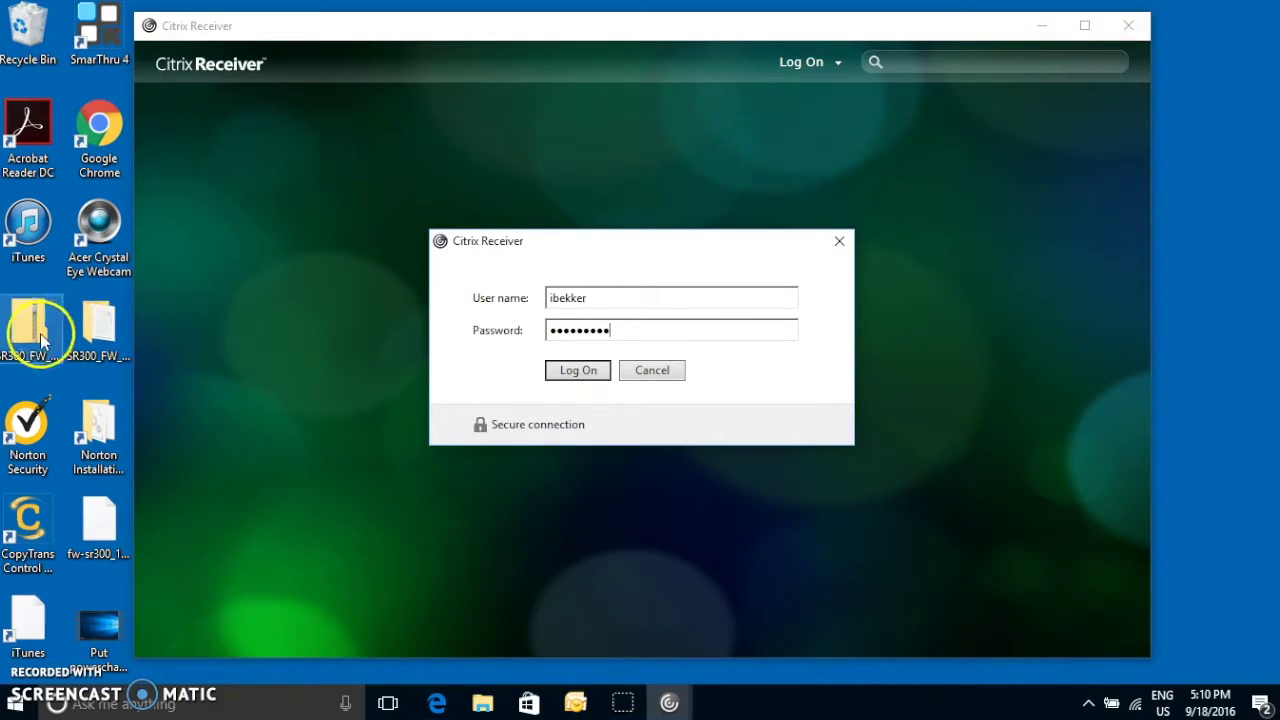
click(584, 375)
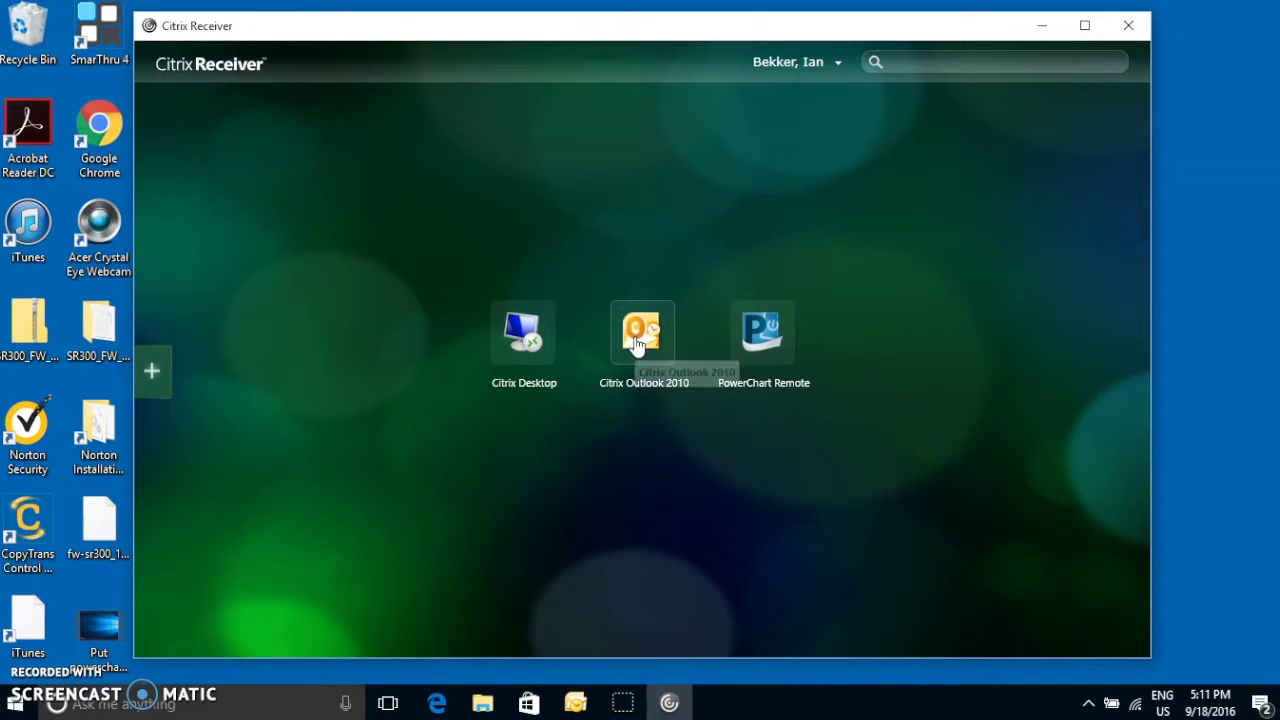
Launch the Citrix Desktop app from the Citrix Receiver favourites
drag(637, 344, 770, 304)
mouse_move(608, 326)
drag(608, 326, 516, 343)
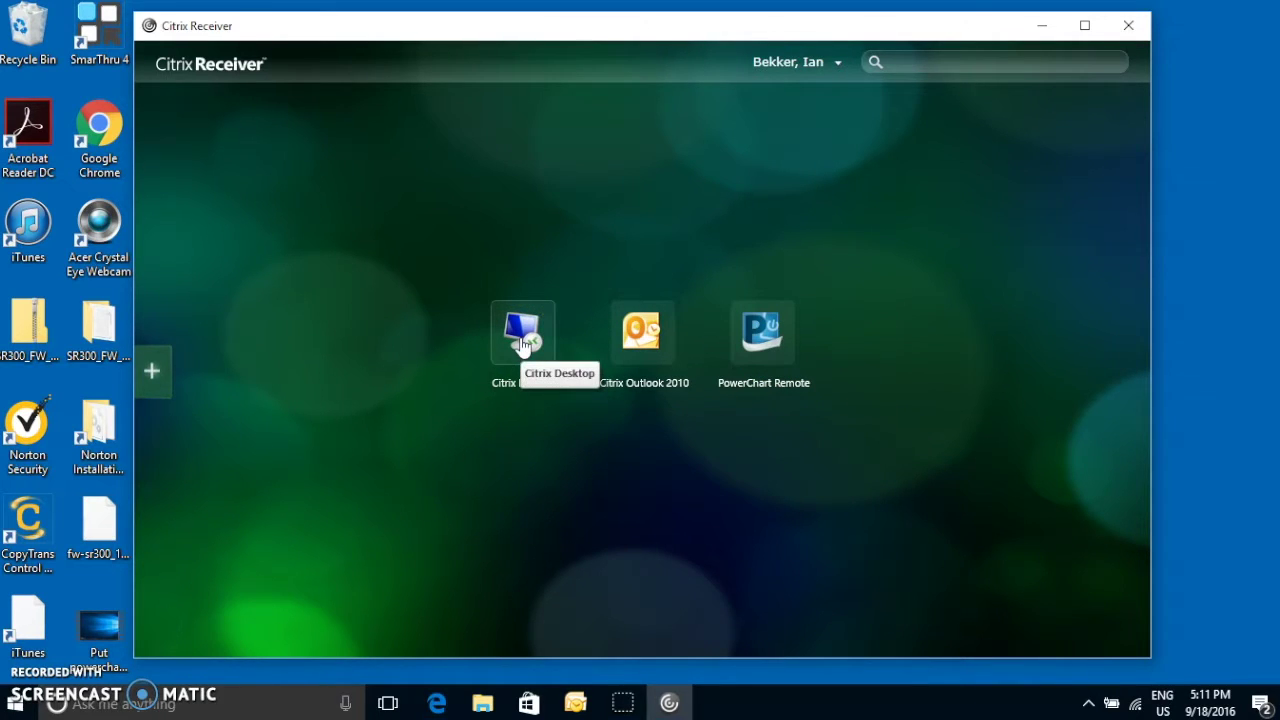
click(522, 338)
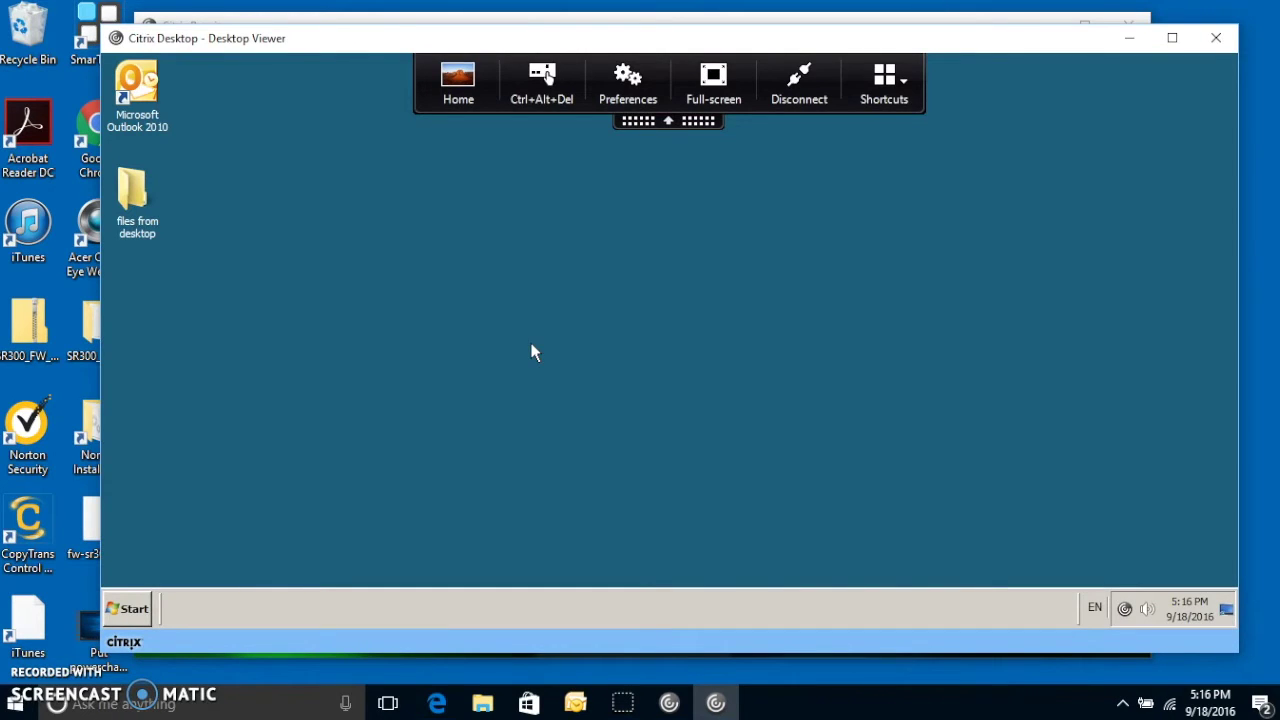
Hide the session toolbar, search the remote Start menu for 'power' and launch PowerChart (1)
click(739, 463)
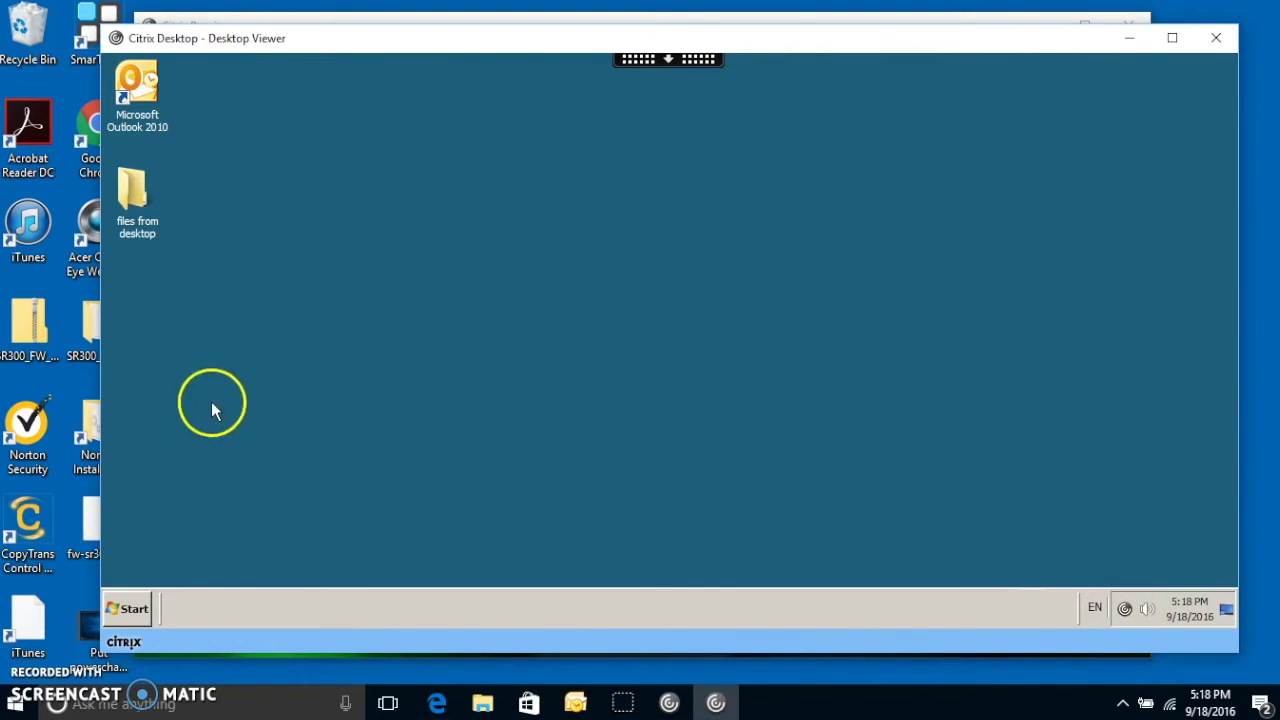
click(124, 610)
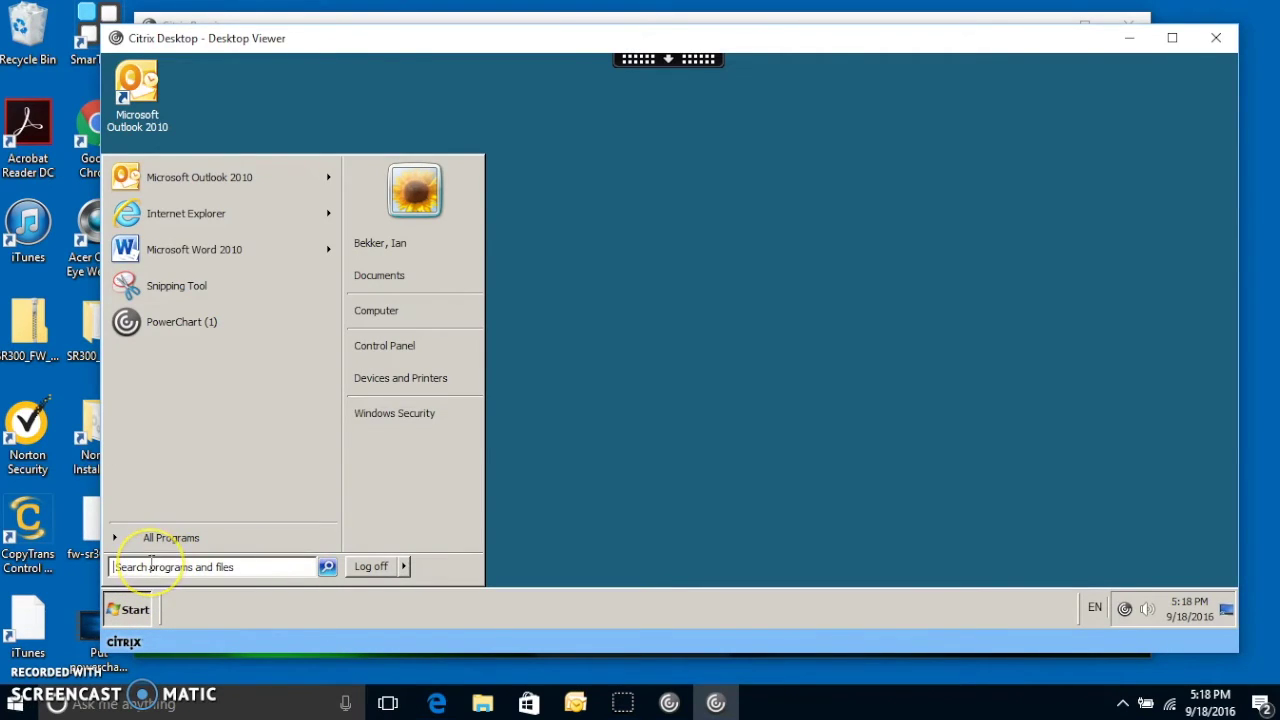
text(power)
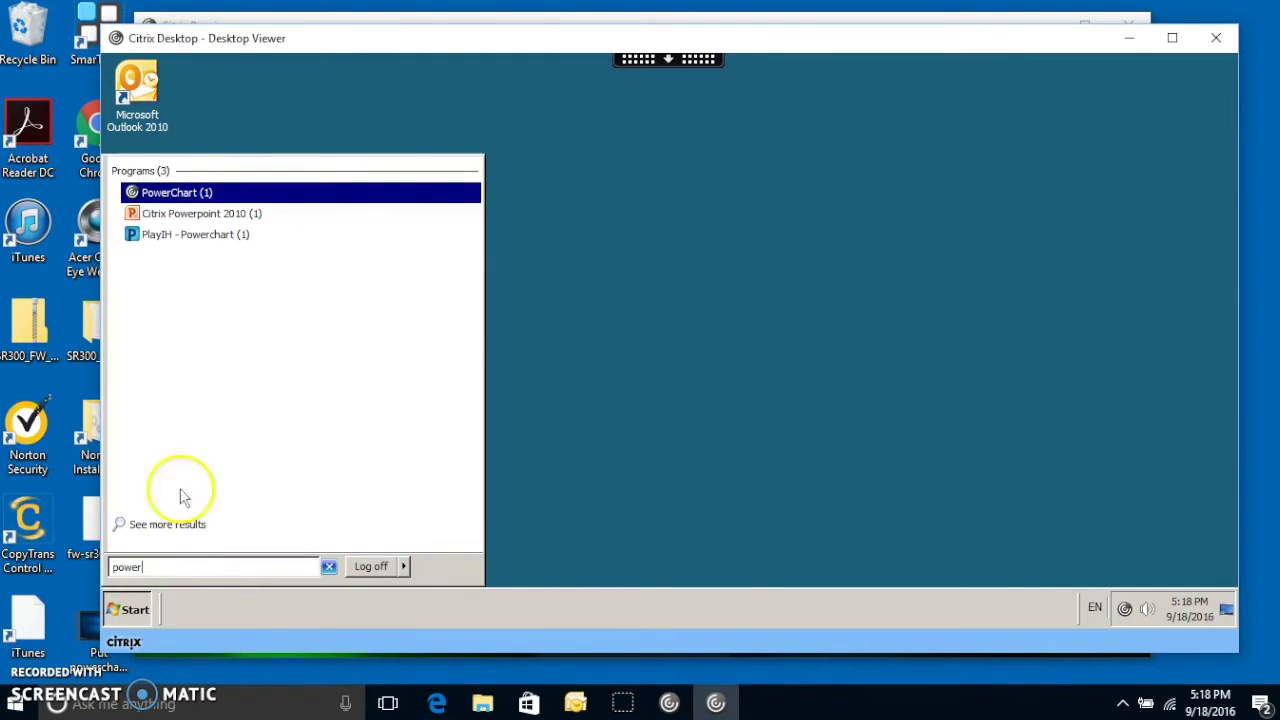
click(174, 200)
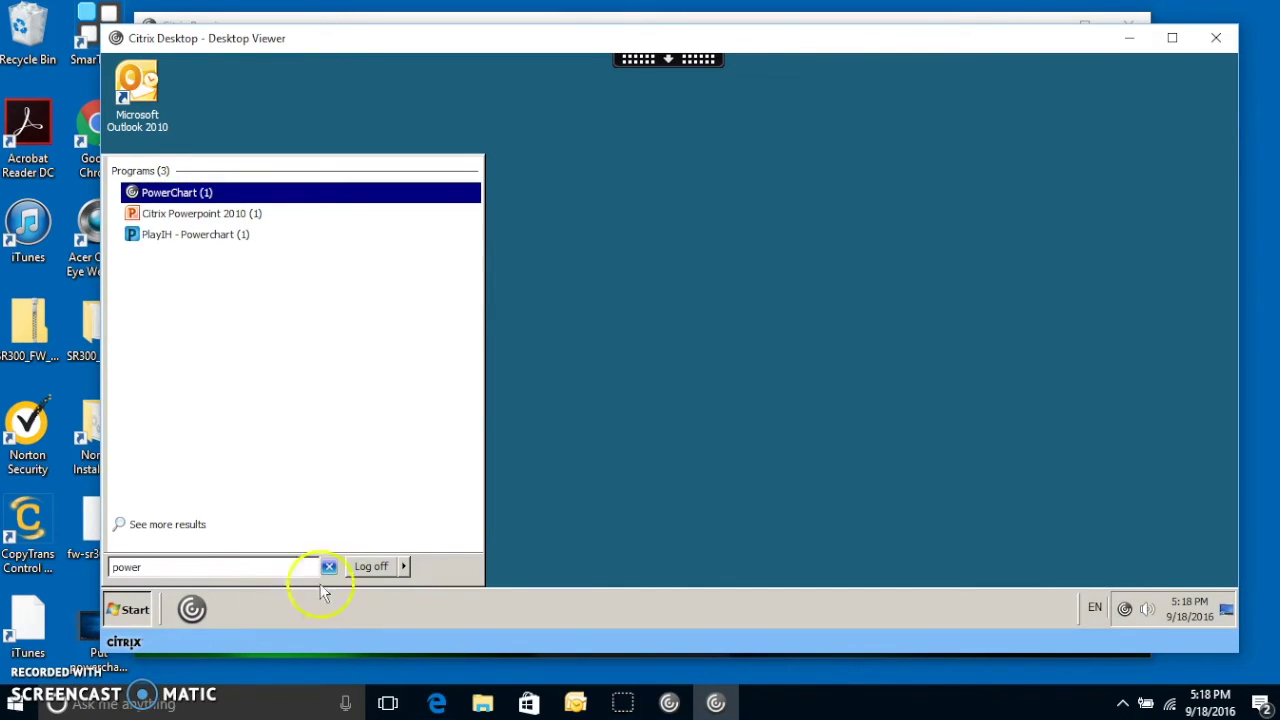
Close the remote Start menu search results while PowerChart loads
click(601, 444)
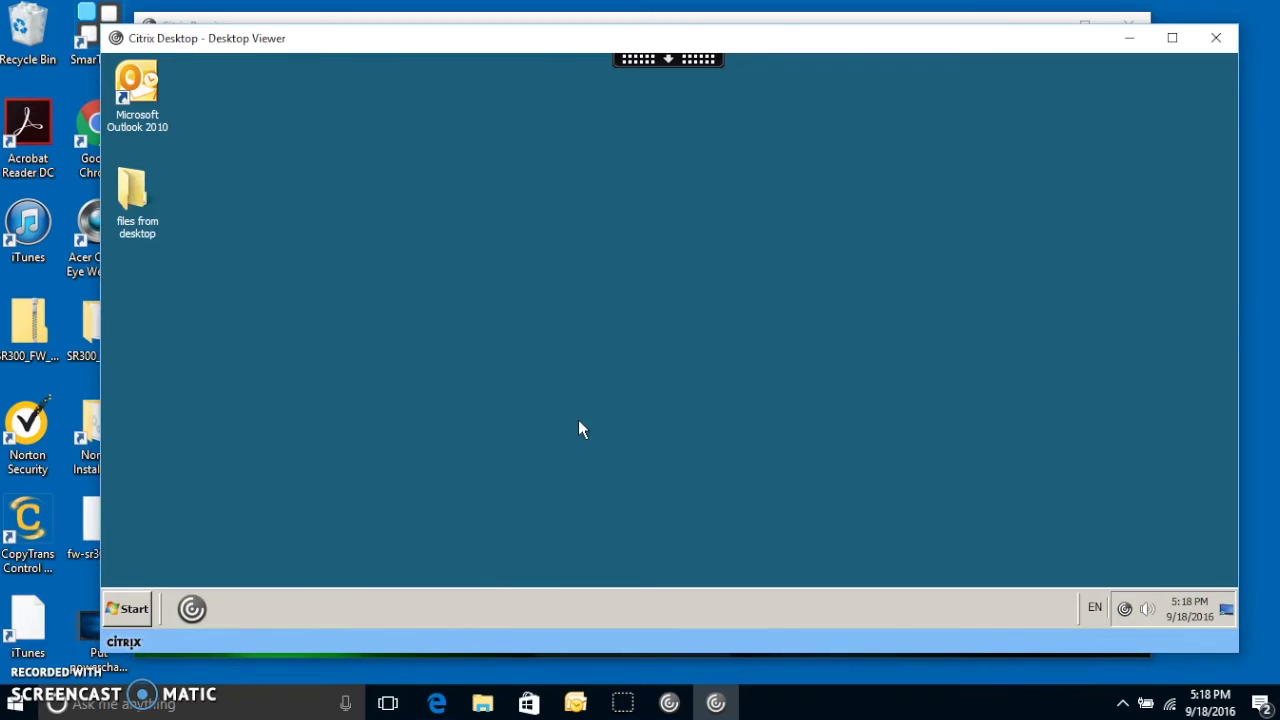